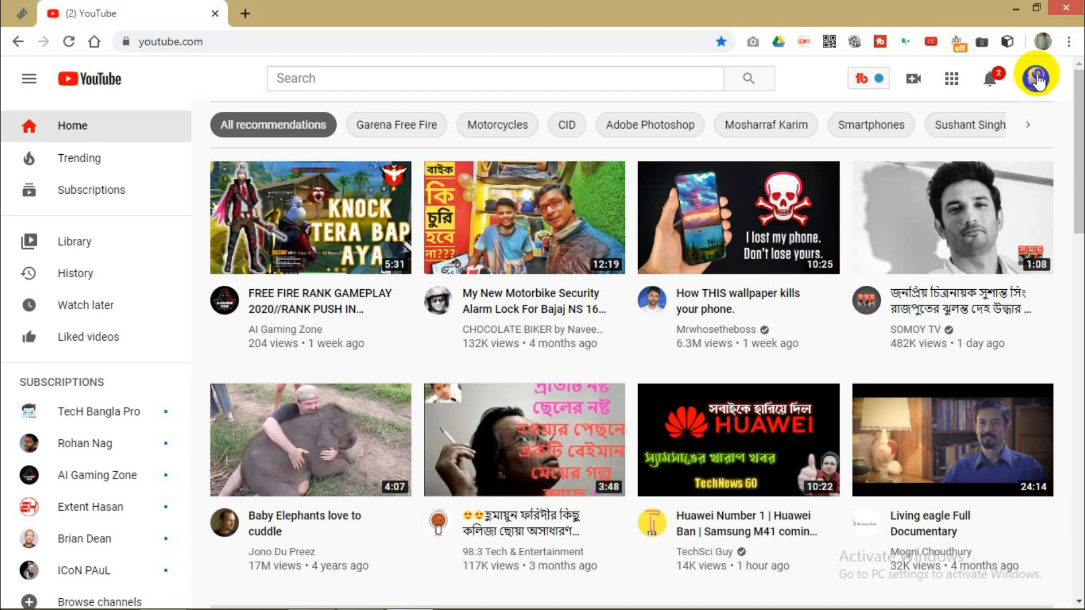
# Step: Open the video "How To Upload photo On Instagram From Computer (2020)" from the account's own channel and pause it
pyautogui.click(1030, 85)
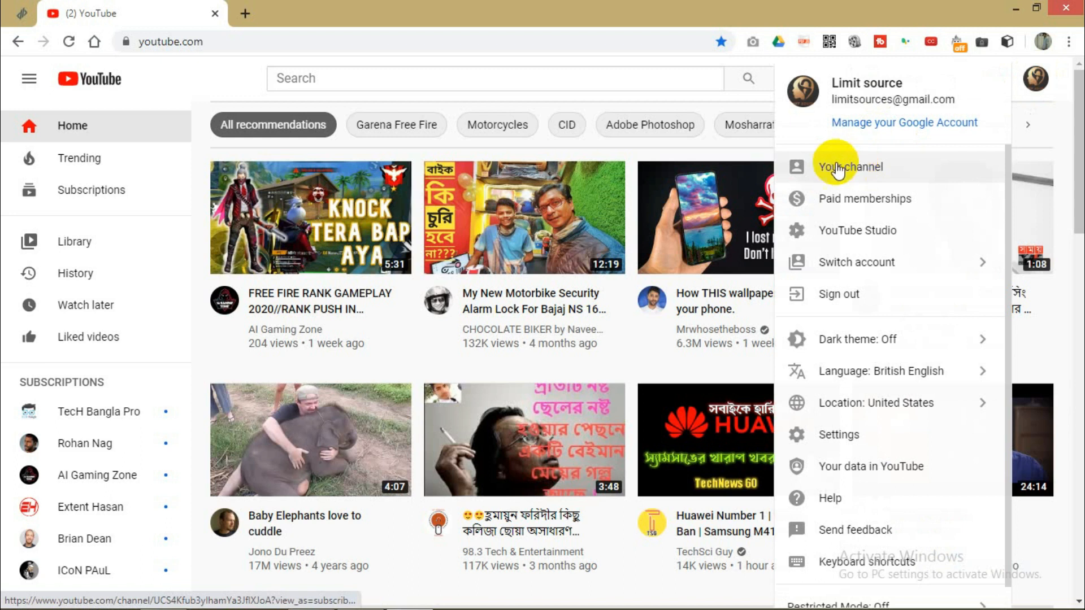
pyautogui.click(856, 171)
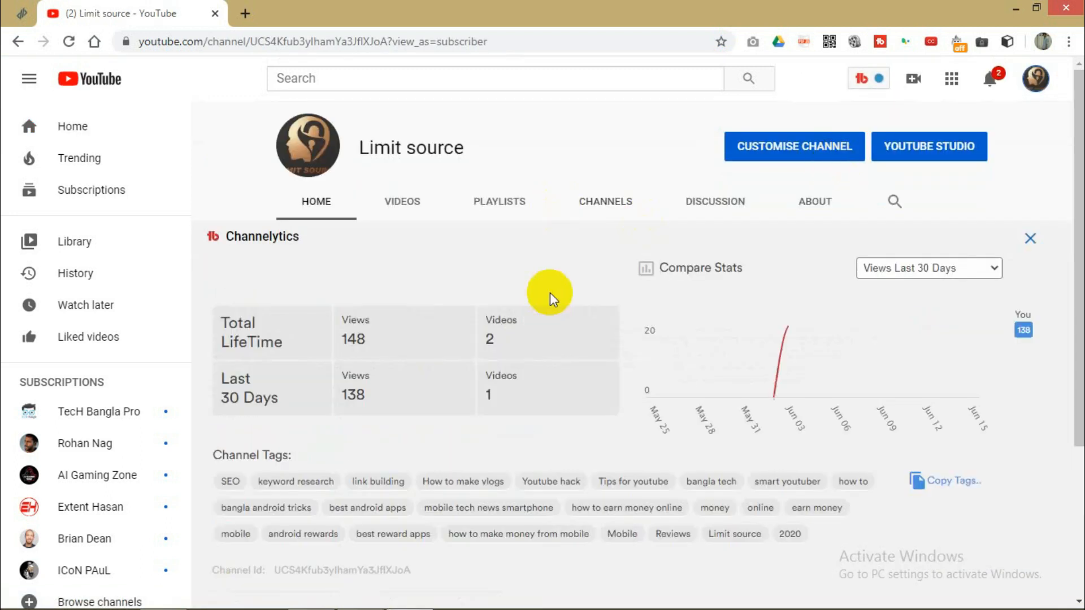
pyautogui.scroll(-2, 552, 290)
pyautogui.click(438, 432)
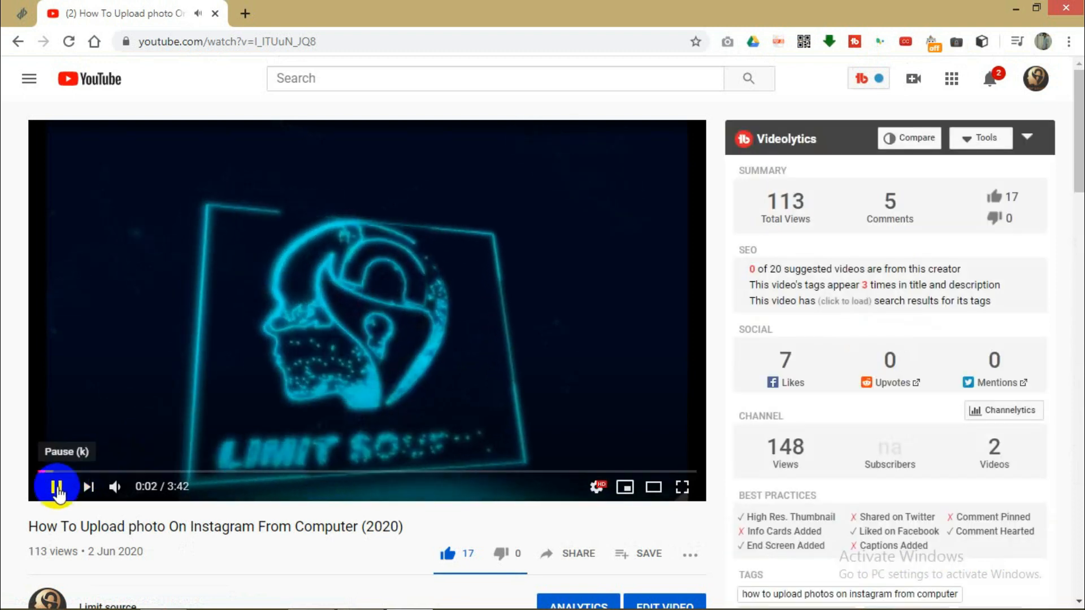
pyautogui.click(63, 487)
pyautogui.click(456, 371)
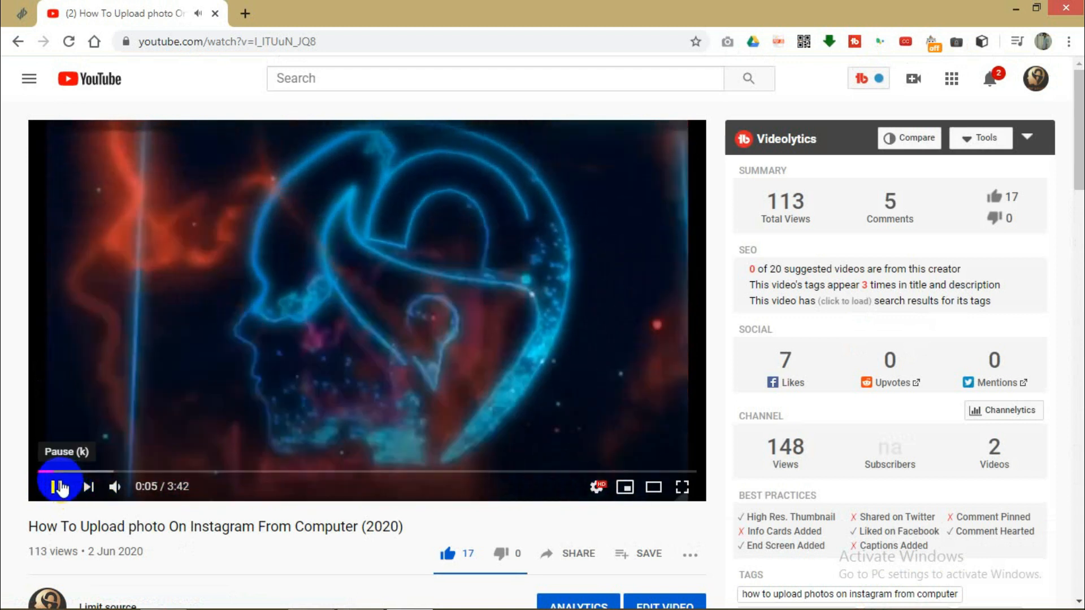
pyautogui.click(61, 487)
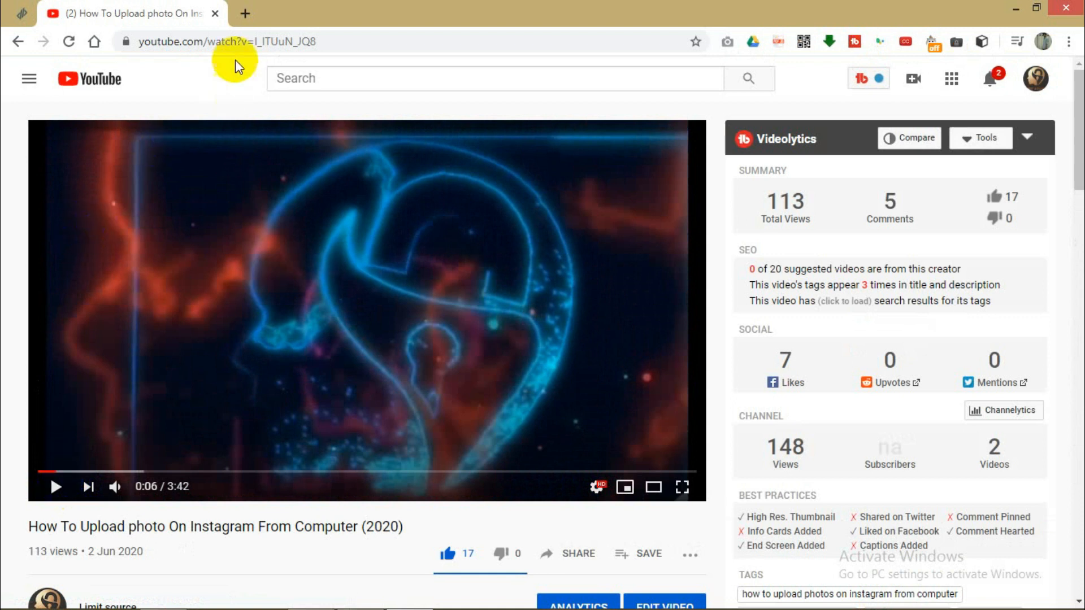
# Step: Highlight the video ID after "v=" in the video's web address to examine it
pyautogui.doubleClick(249, 45)
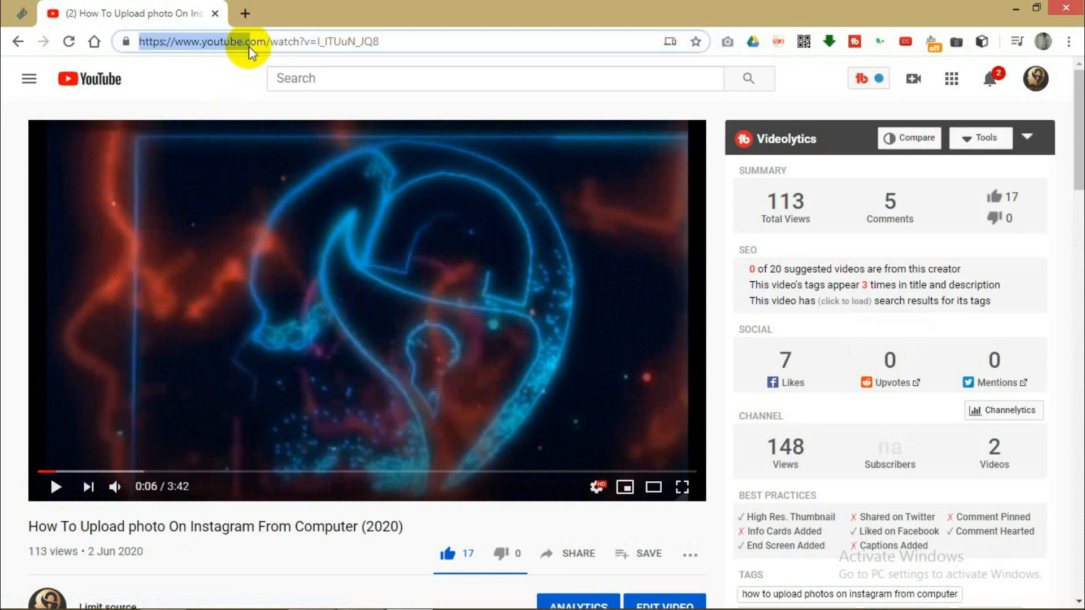
pyautogui.click(311, 42)
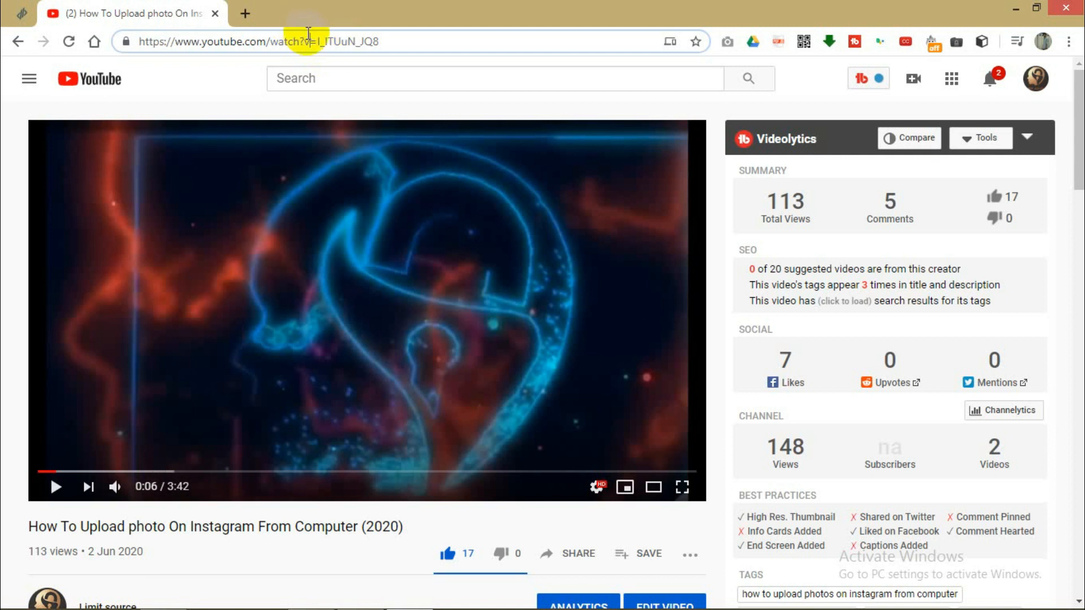
pyautogui.moveTo(317, 41); pyautogui.dragTo(383, 39)
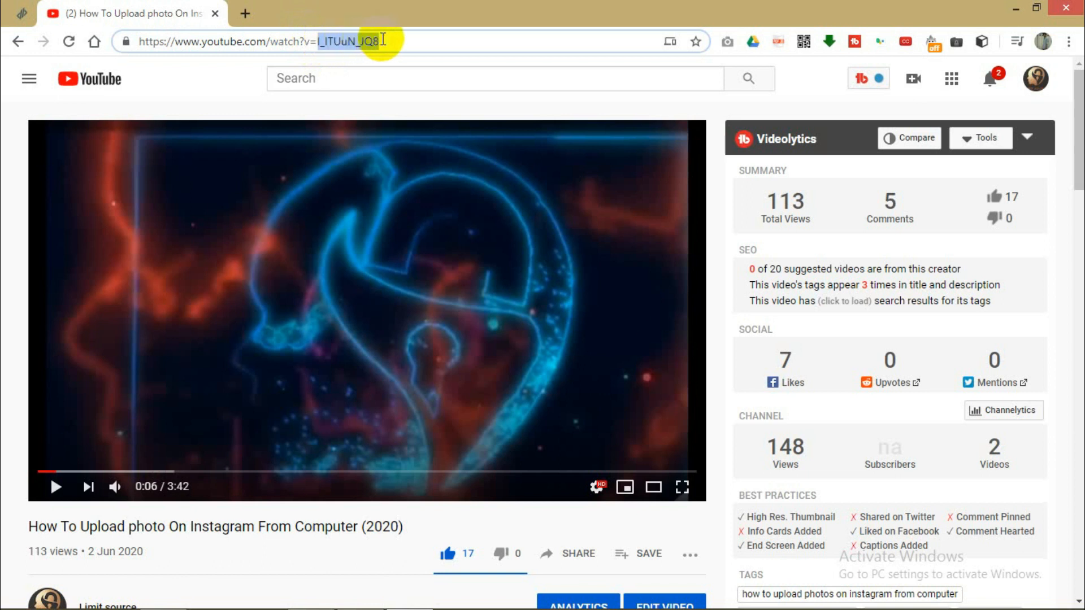
pyautogui.click(380, 40)
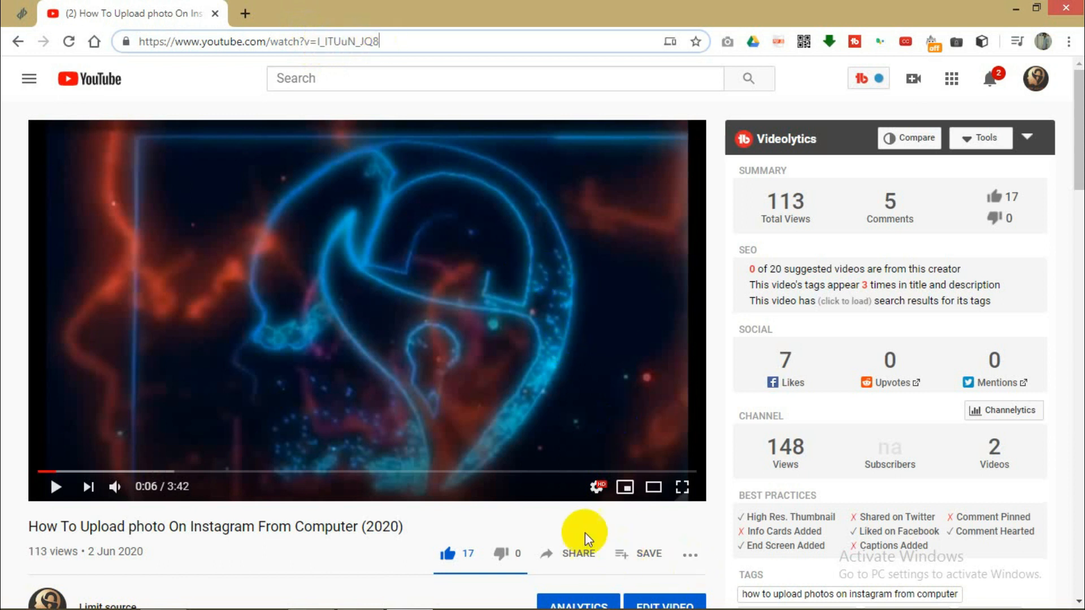
# Step: Copy the video's short share link from its Share options, and close them
pyautogui.click(575, 551)
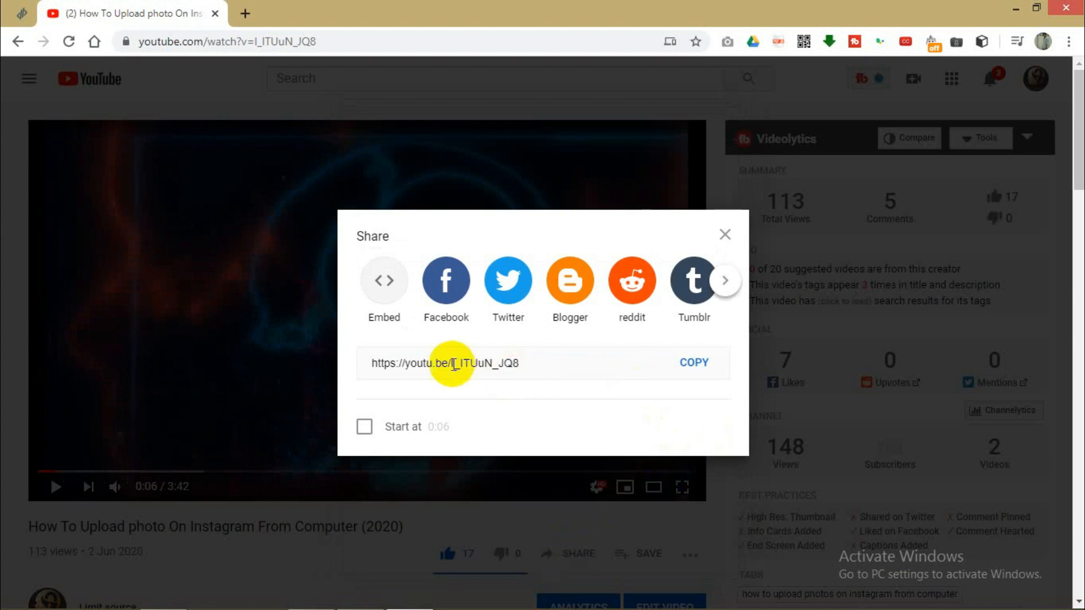
pyautogui.click(695, 363)
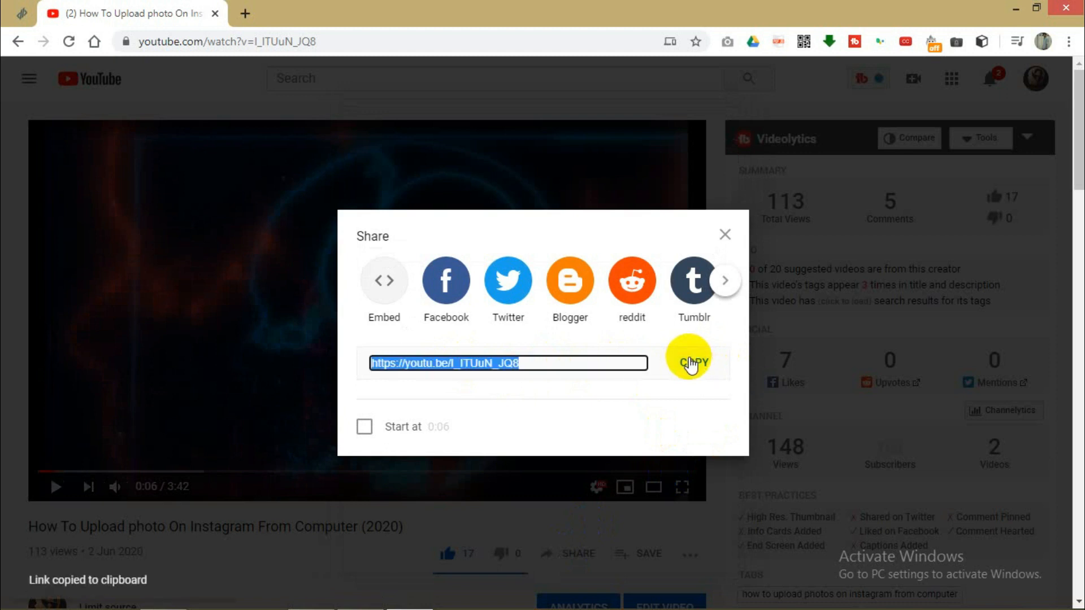
pyautogui.click(725, 235)
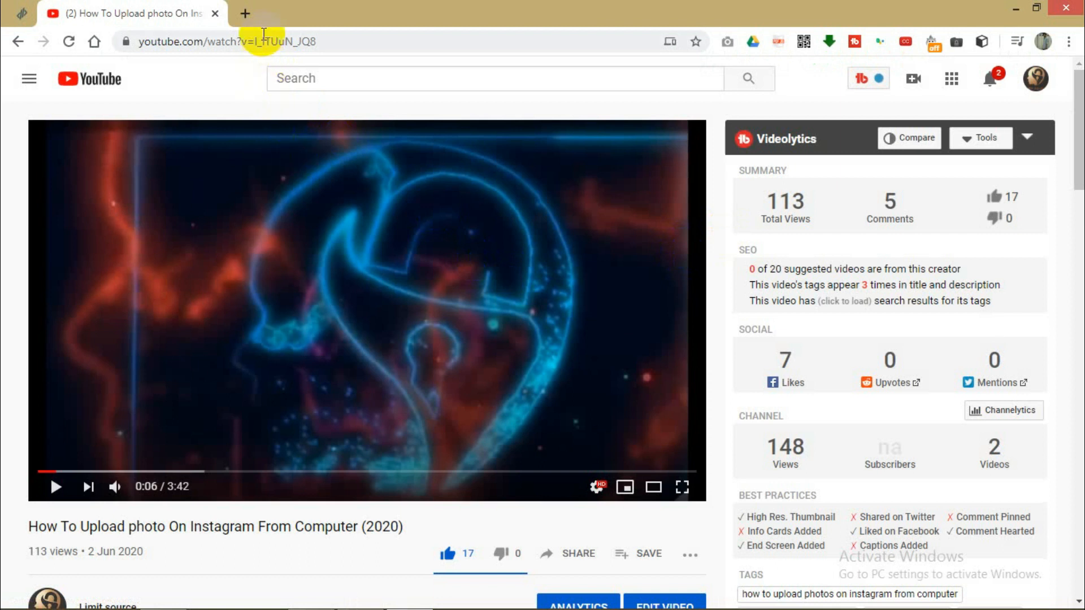
# Step: Open the NimTools YouTube backlink generator page, nimtools.com/youtube-backlinks-generator, in a new browser tab
pyautogui.click(245, 15)
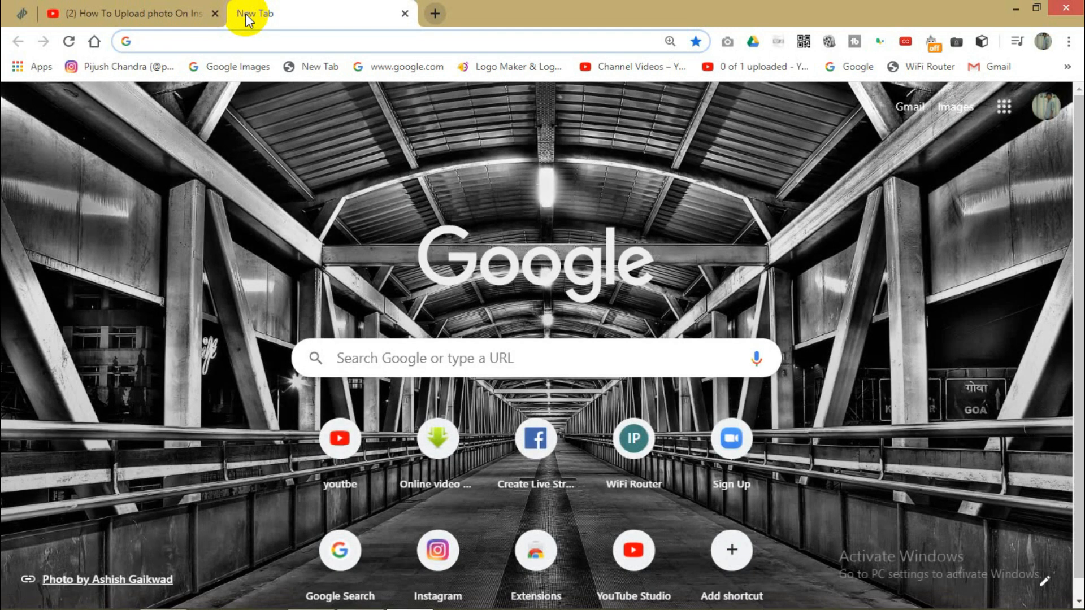
pyautogui.click(356, 356)
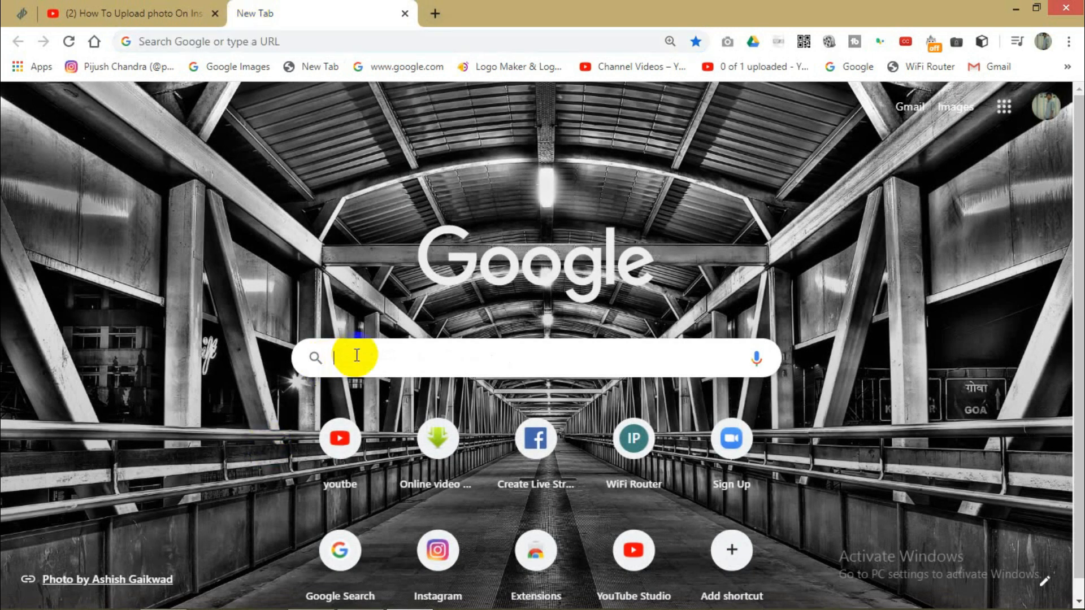
pyautogui.write('nimtolls')
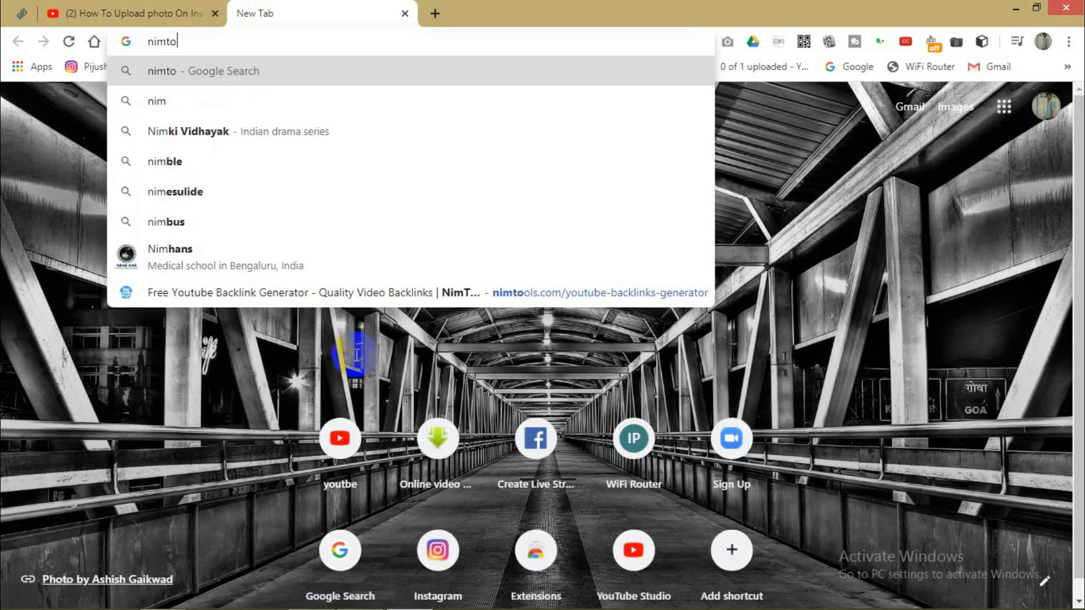
pyautogui.press('Down')
pyautogui.press('Return')
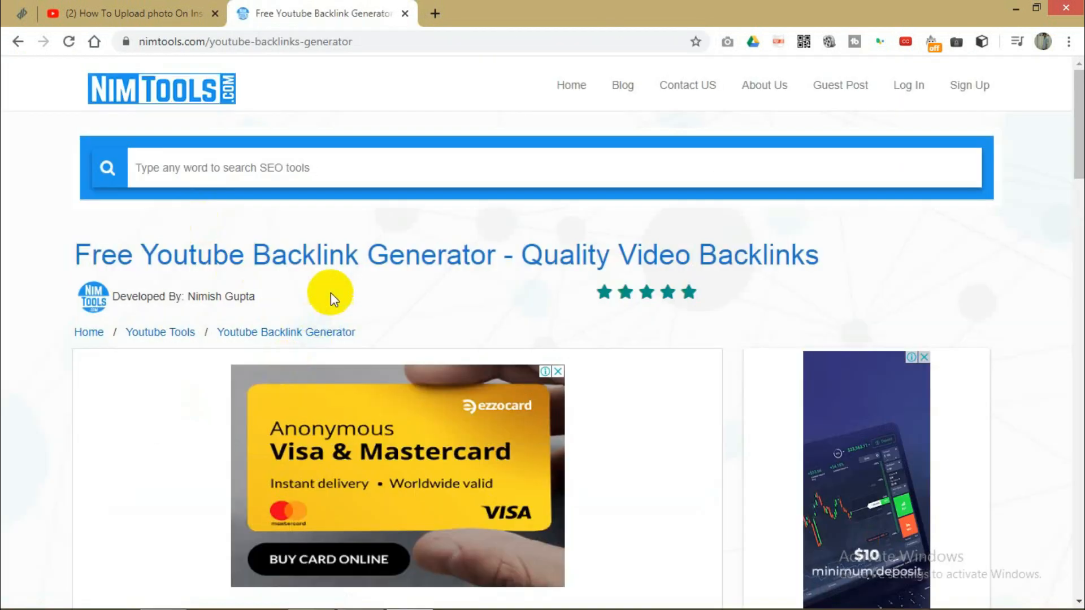
pyautogui.scroll(-5, 330, 293)
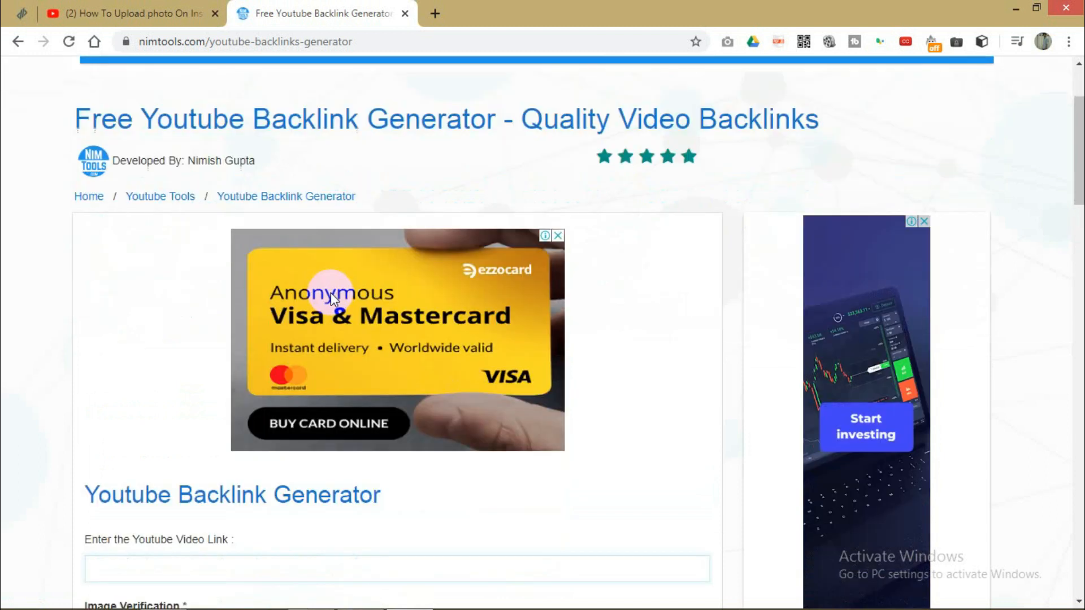
pyautogui.scroll(-2, 330, 293)
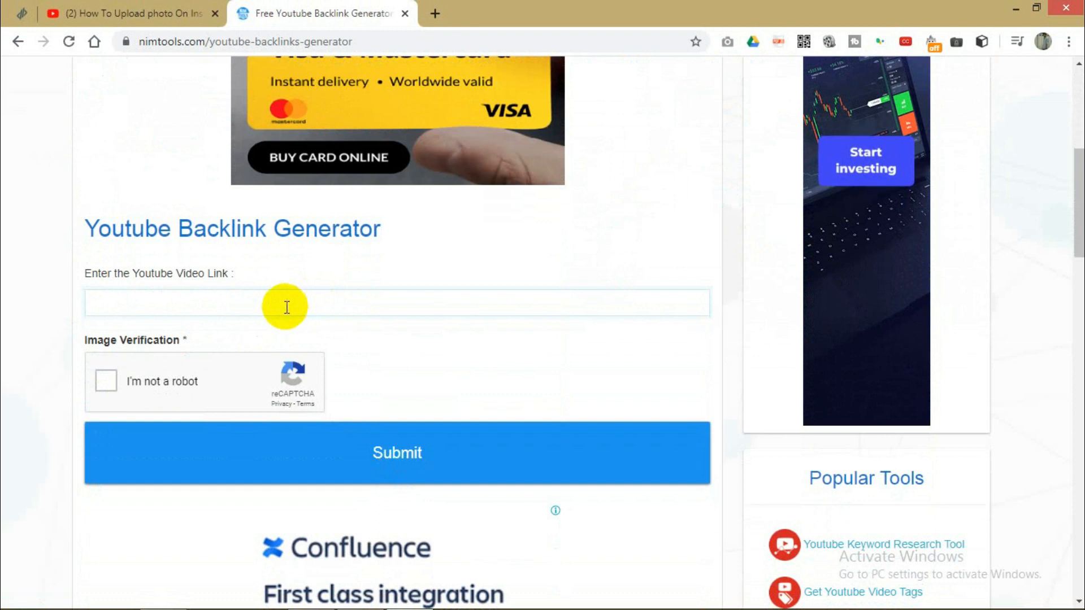
pyautogui.scroll(6, 288, 303)
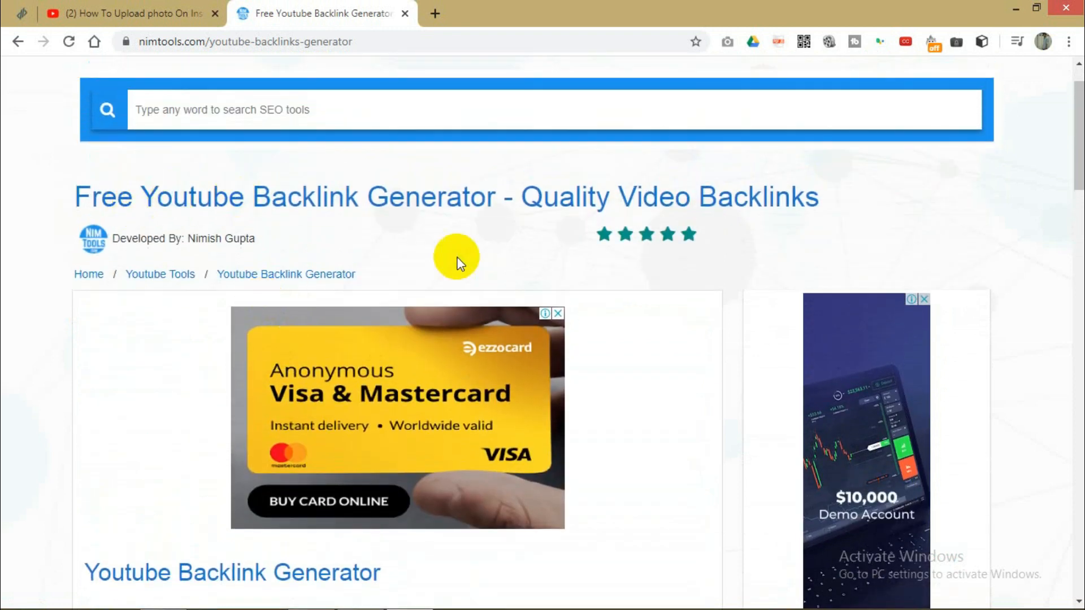
pyautogui.scroll(-3, 500, 281)
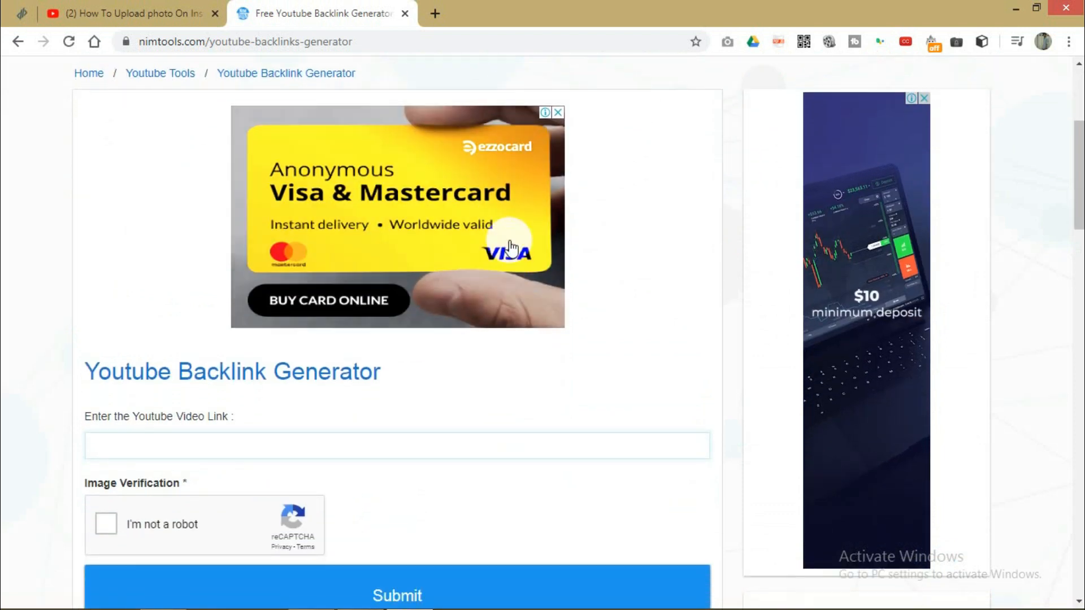
pyautogui.click(254, 448)
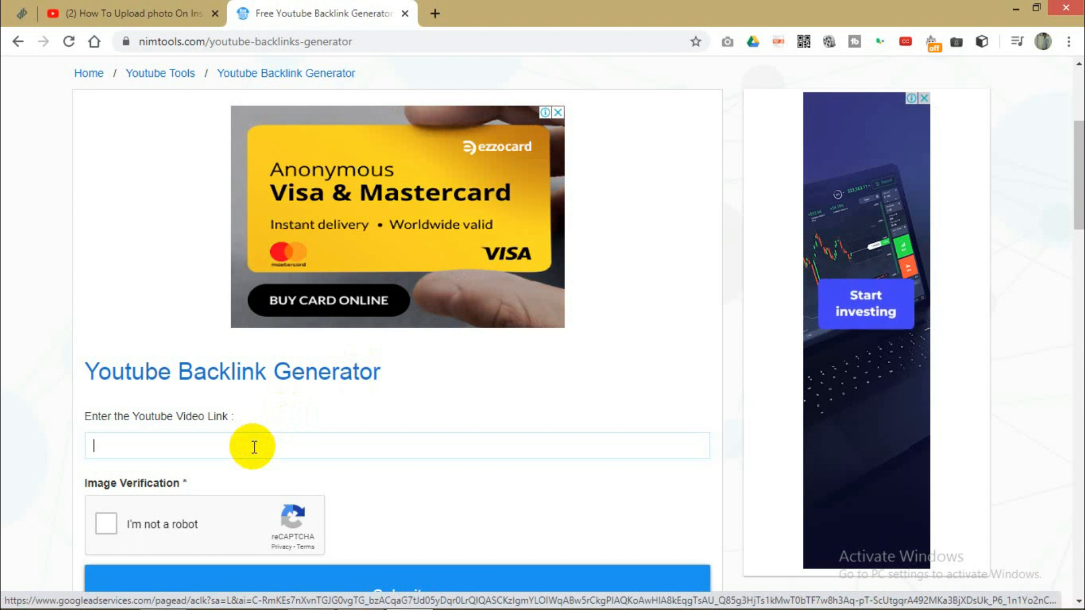
pyautogui.write('https://youtu.be/l_ITUuN_JQ8')
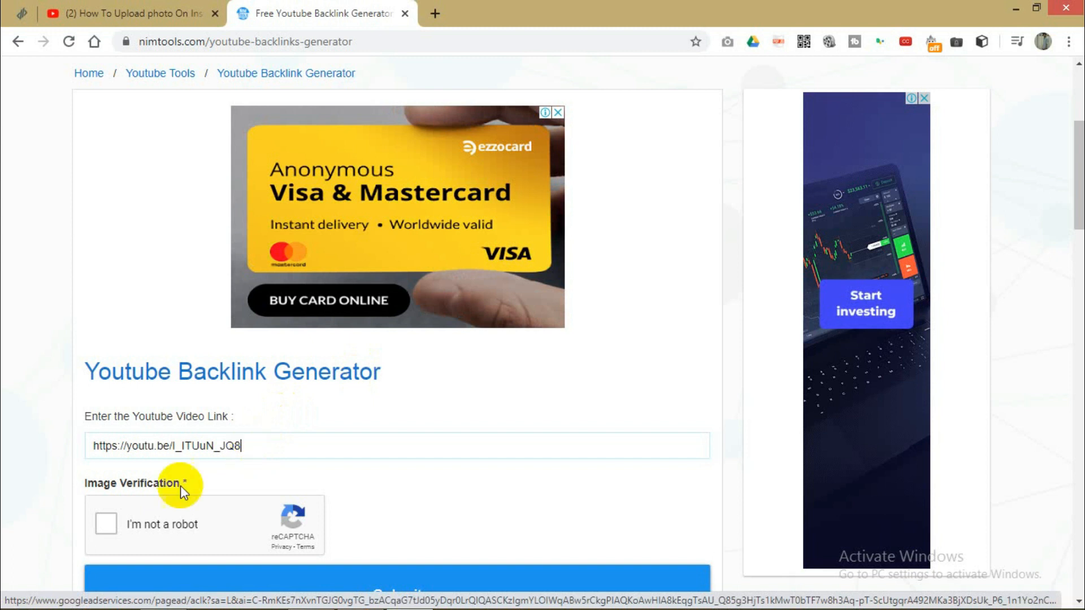
pyautogui.click(106, 524)
pyautogui.scroll(-2, 454, 372)
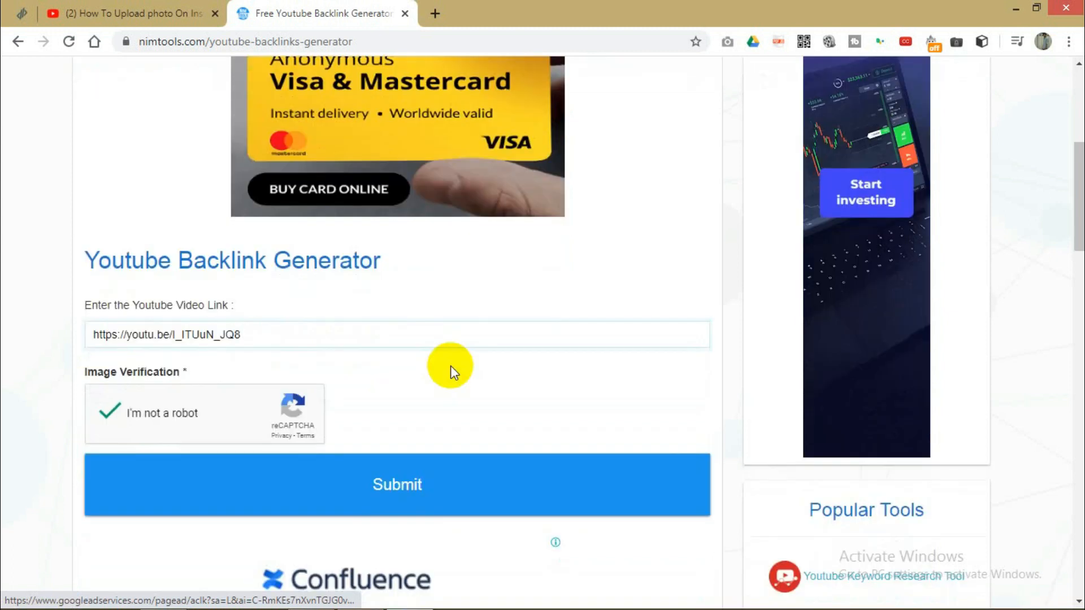
pyautogui.click(428, 486)
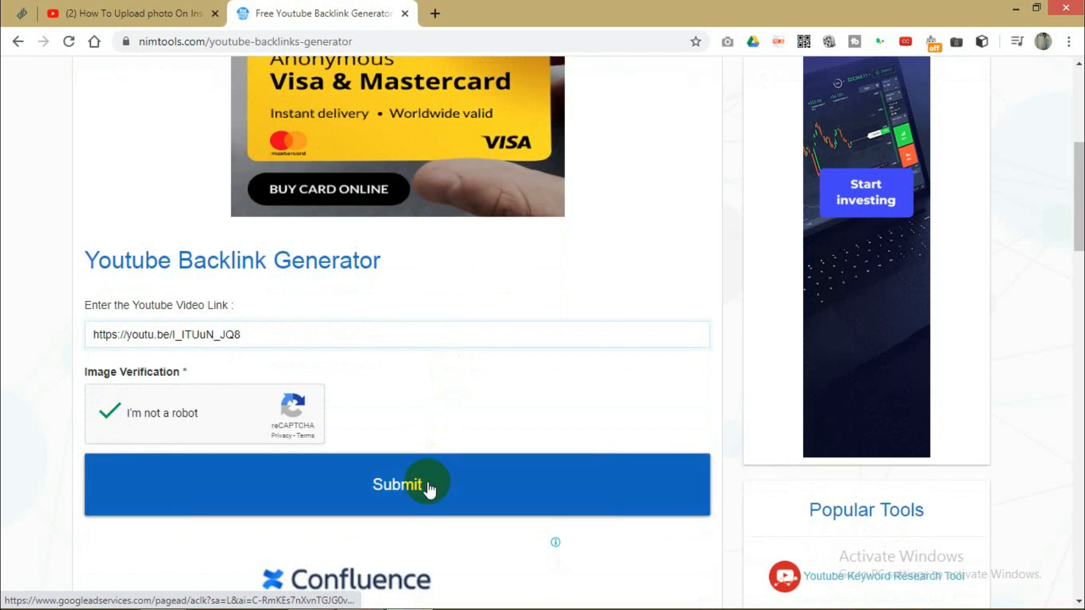
# Step: Examine the list of generated backlink pages and their status, dismissing the advertising notification
pyautogui.scroll(-5, 427, 487)
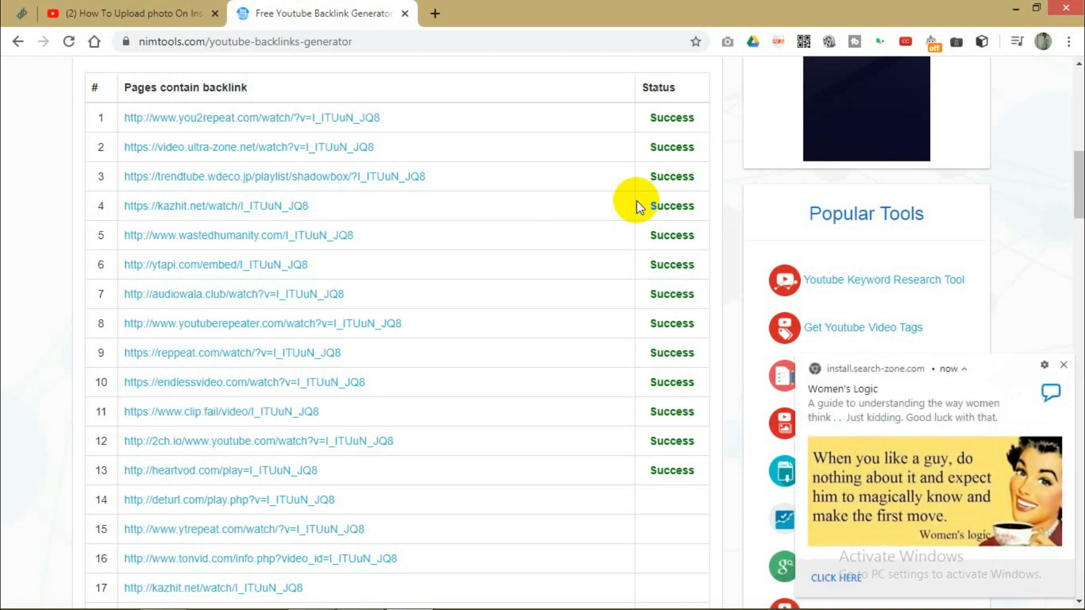
pyautogui.click(1064, 366)
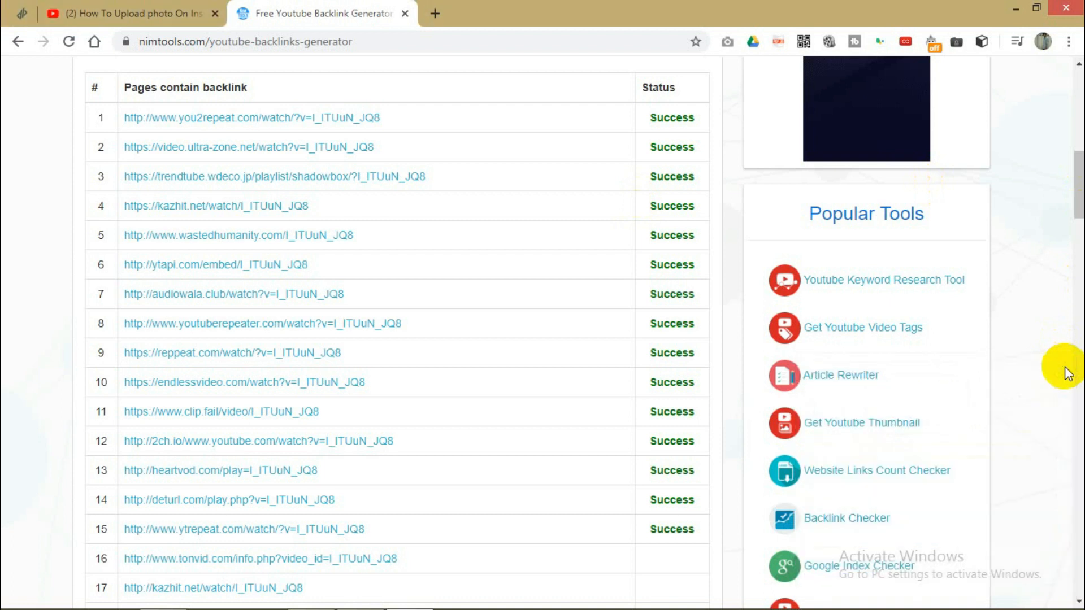
pyautogui.scroll(-8, 303, 182)
pyautogui.scroll(8, 305, 185)
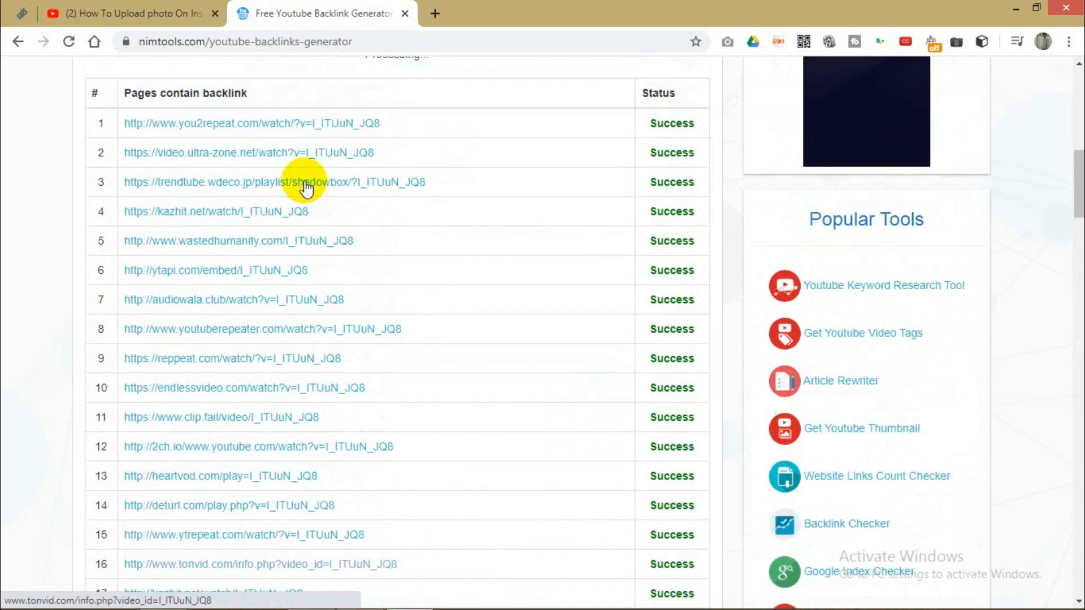
pyautogui.scroll(2, 305, 185)
pyautogui.scroll(-3, 305, 185)
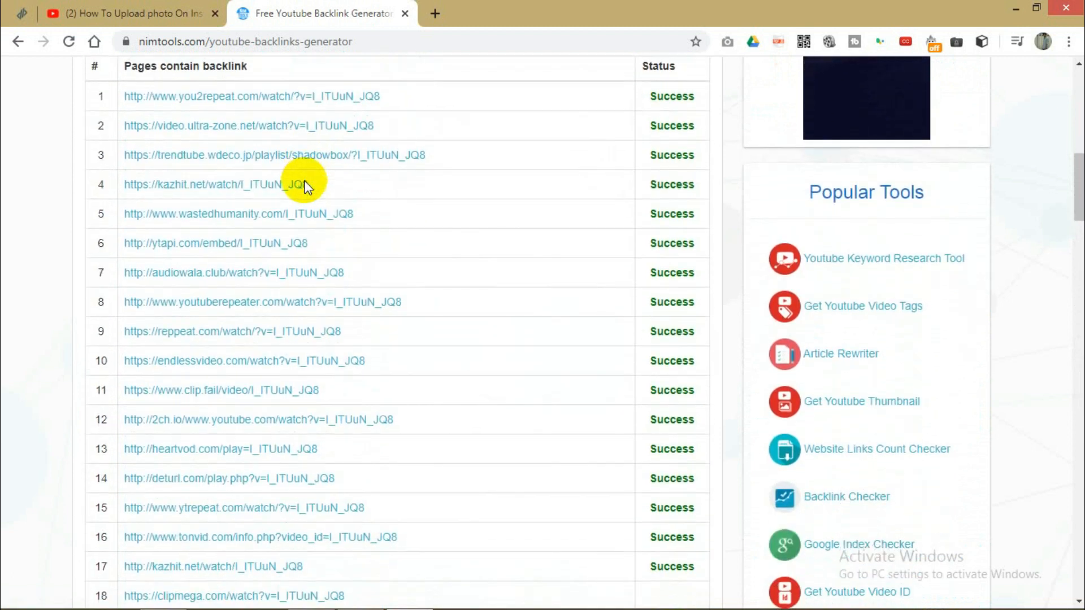
pyautogui.scroll(-2, 305, 186)
pyautogui.scroll(3, 305, 186)
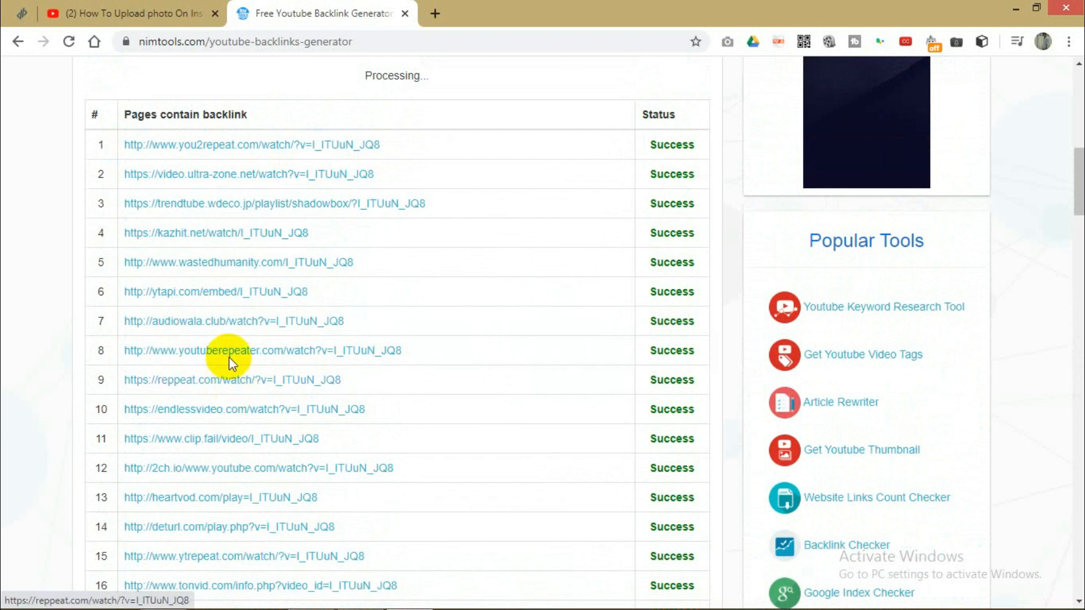
# Step: Open the kazhit.net backlink, play and pause its embedded video, and dismiss the translation offer
pyautogui.click(233, 238)
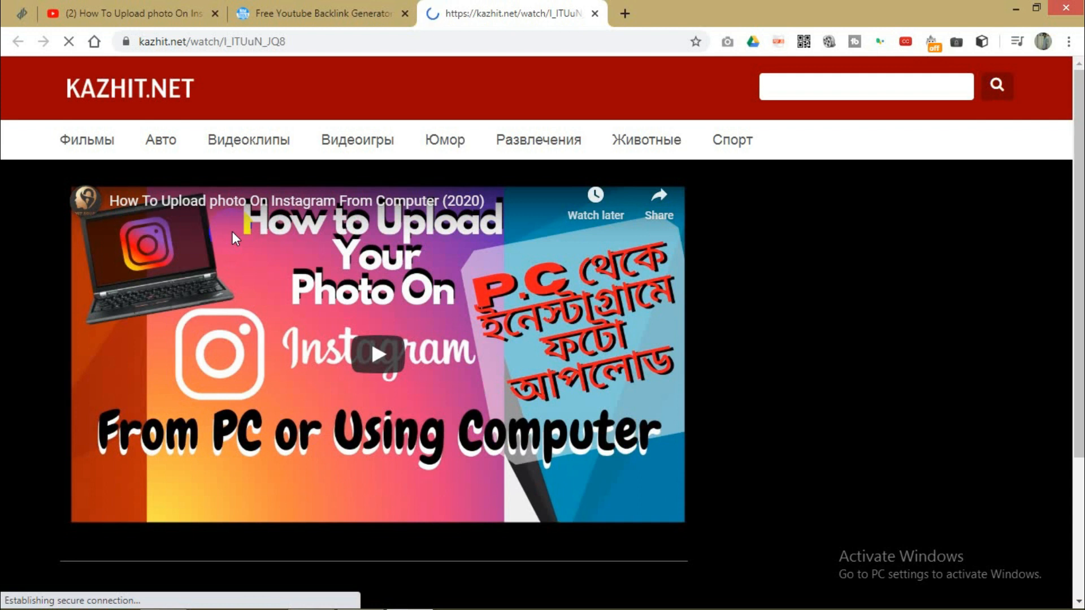
pyautogui.click(374, 366)
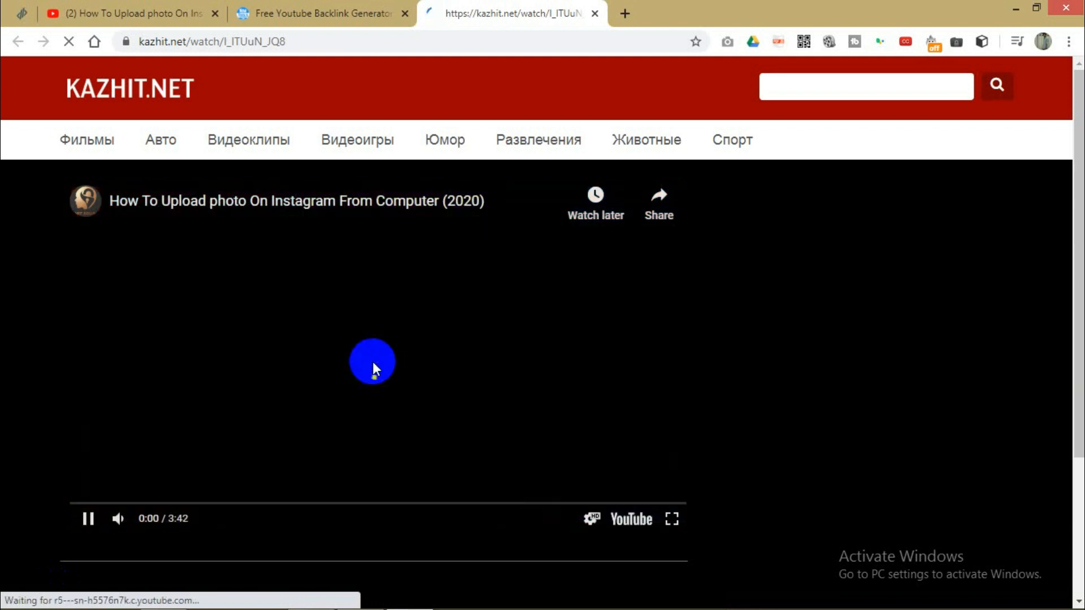
pyautogui.click(88, 520)
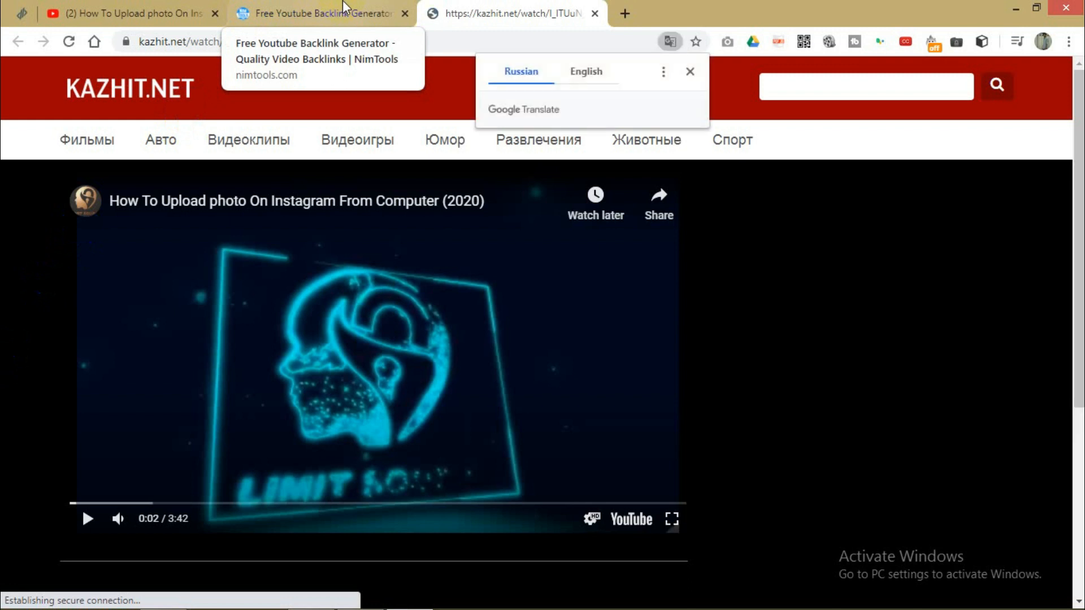
pyautogui.click(691, 71)
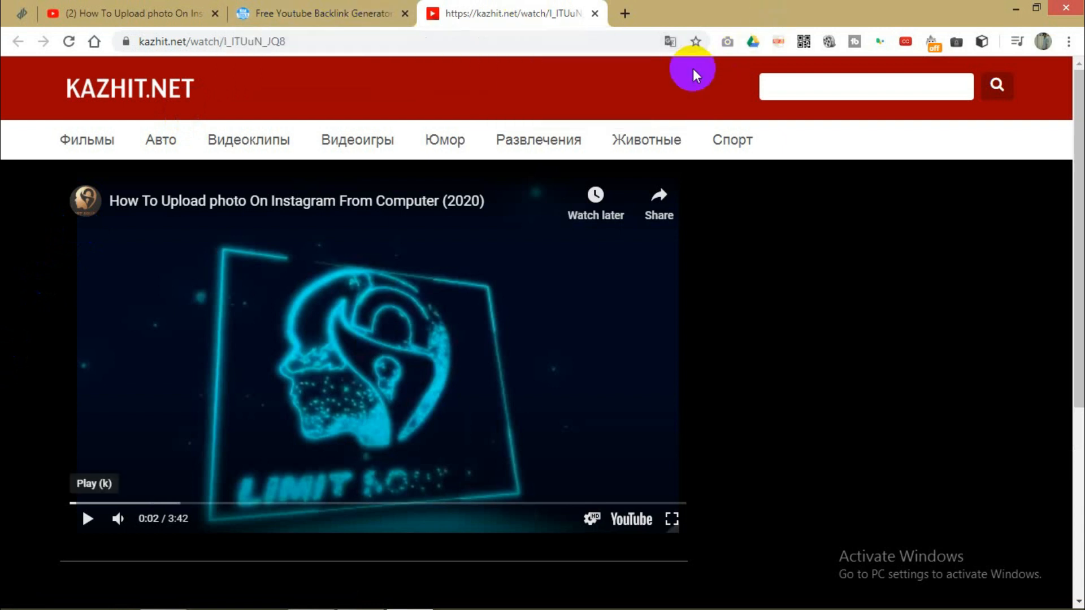
# Step: Return to the backlink generator page and review the status of the further backlink rows
pyautogui.click(326, 7)
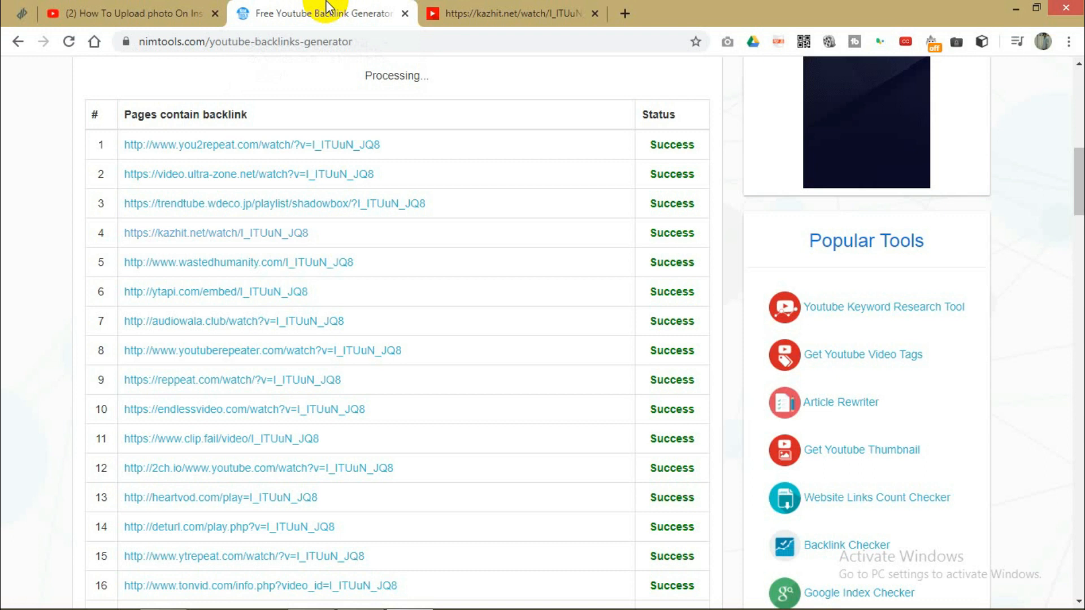
pyautogui.scroll(-9, 380, 378)
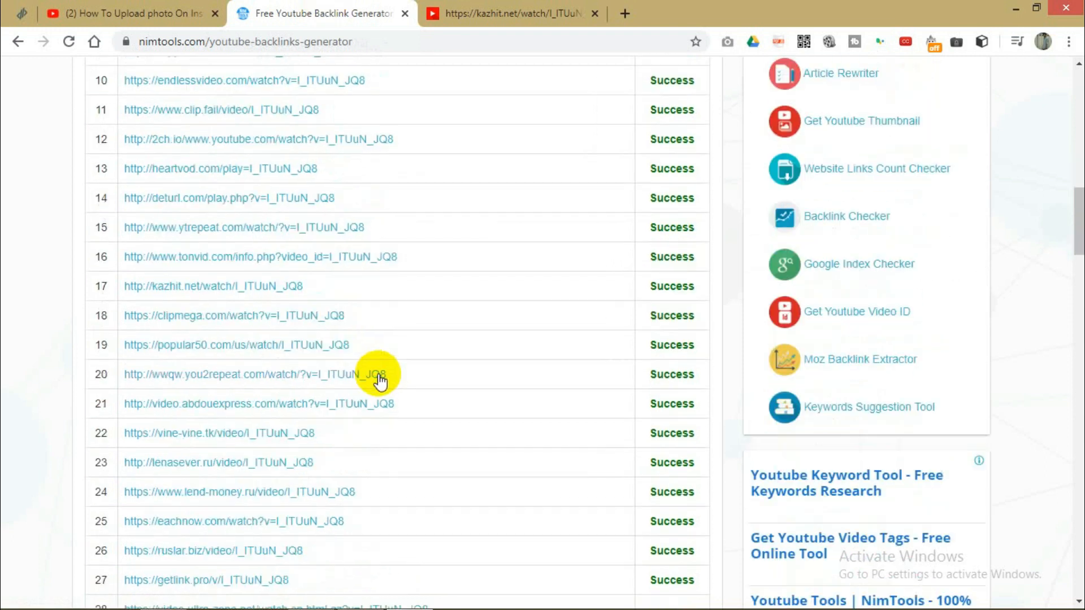
pyautogui.scroll(-2, 380, 381)
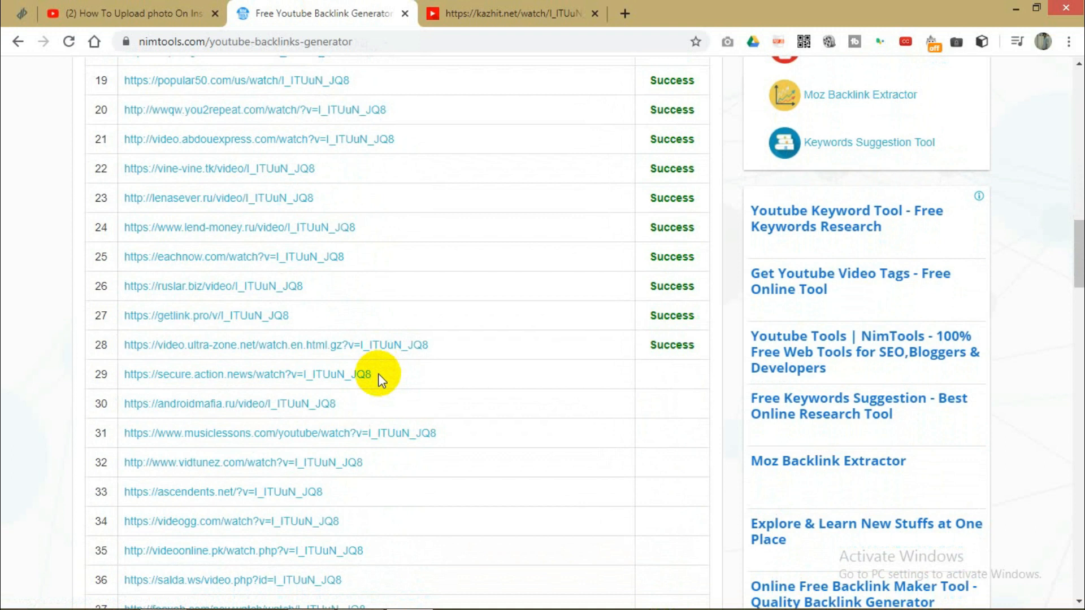
pyautogui.scroll(20, 415, 211)
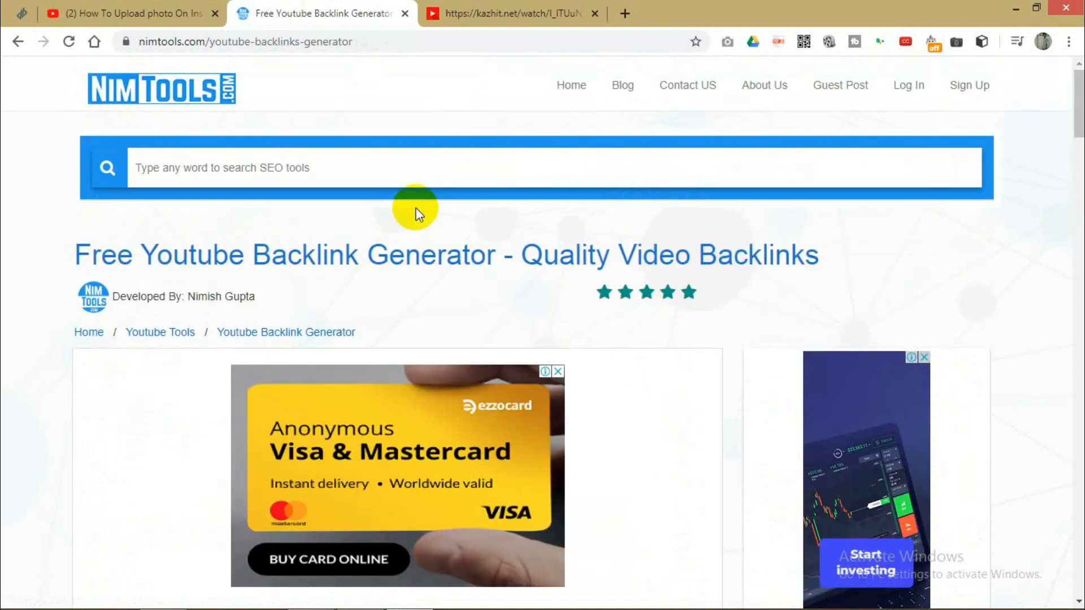
pyautogui.scroll(-7, 423, 246)
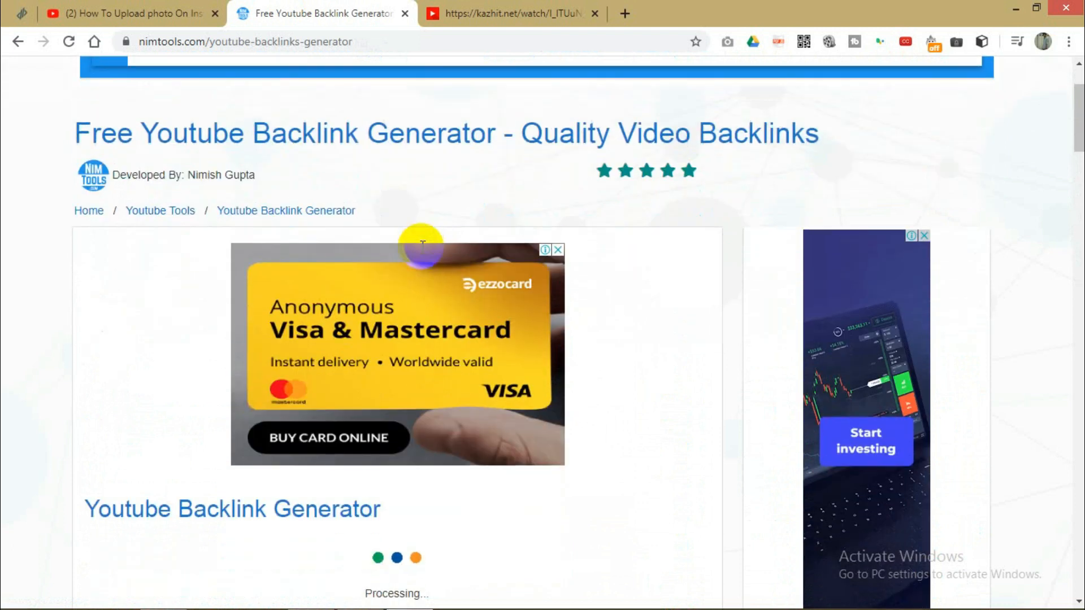